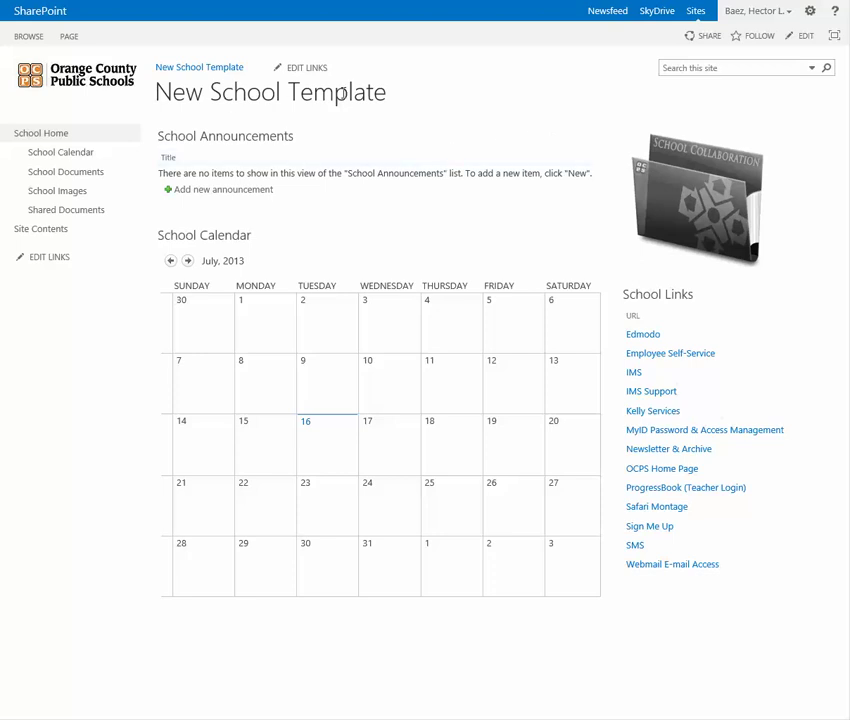
From Site Contents, start a new subsite titled Grades with web address grades.
left_click(35, 230)
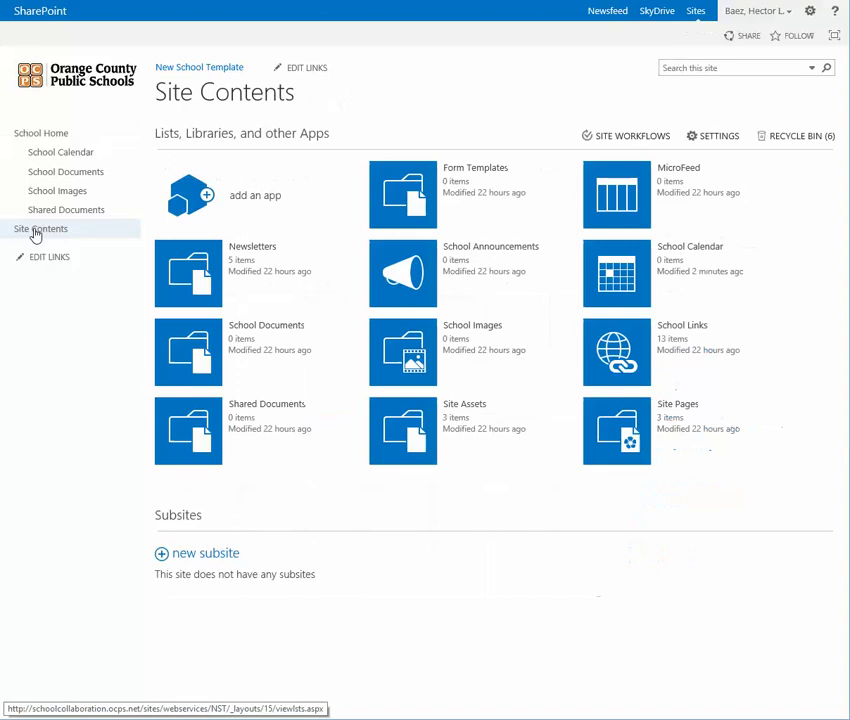
left_click(188, 555)
type("Grades")
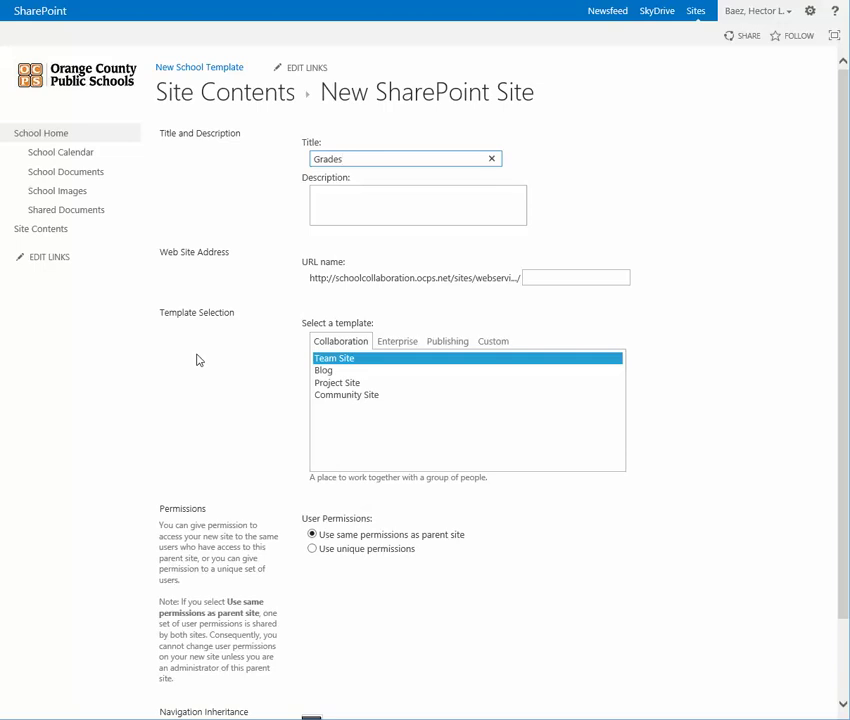
key("Tab")
key("Tab")
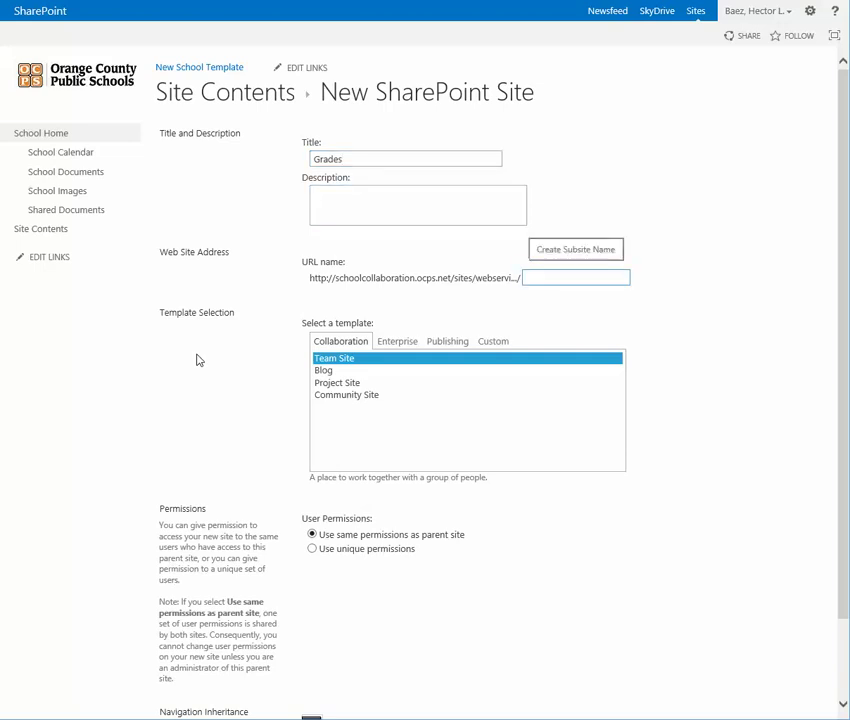
type("grades")
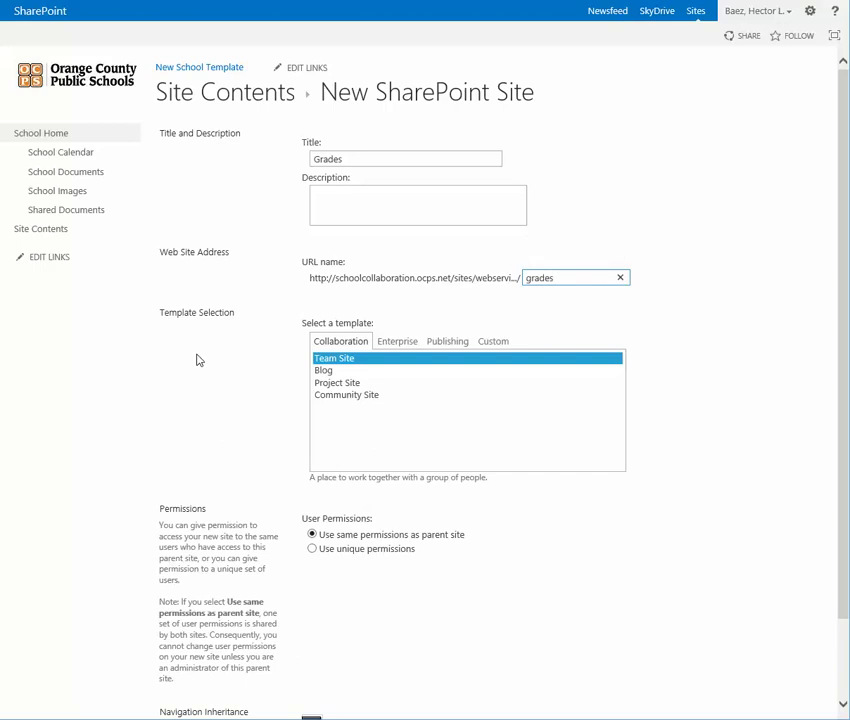
Choose the custom SchoolGradeTemplate, inherit the parent's top link bar, and create the site.
left_click(493, 342)
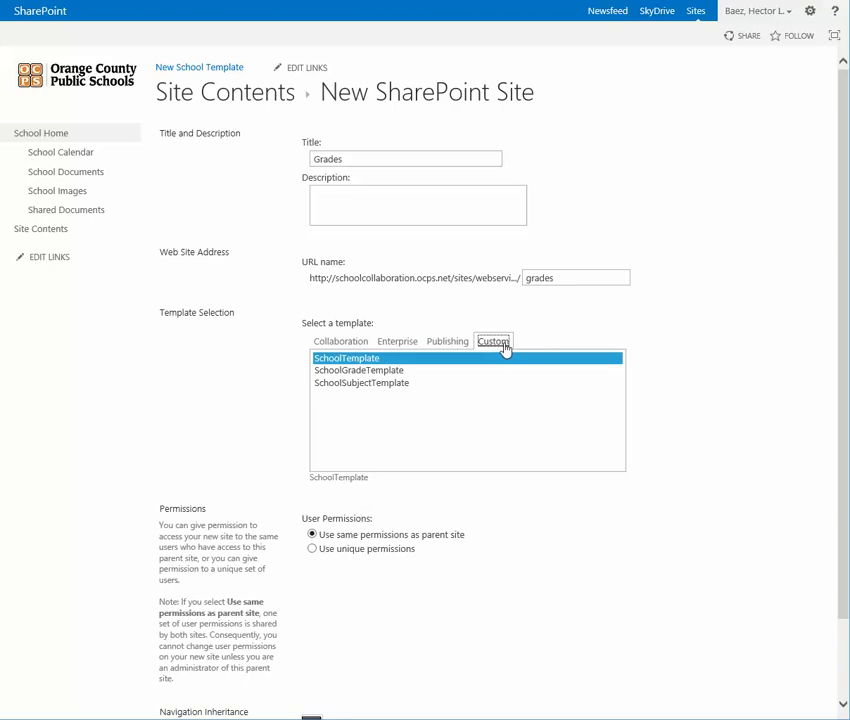
left_click(346, 371)
scroll(211, 408, "down", 2)
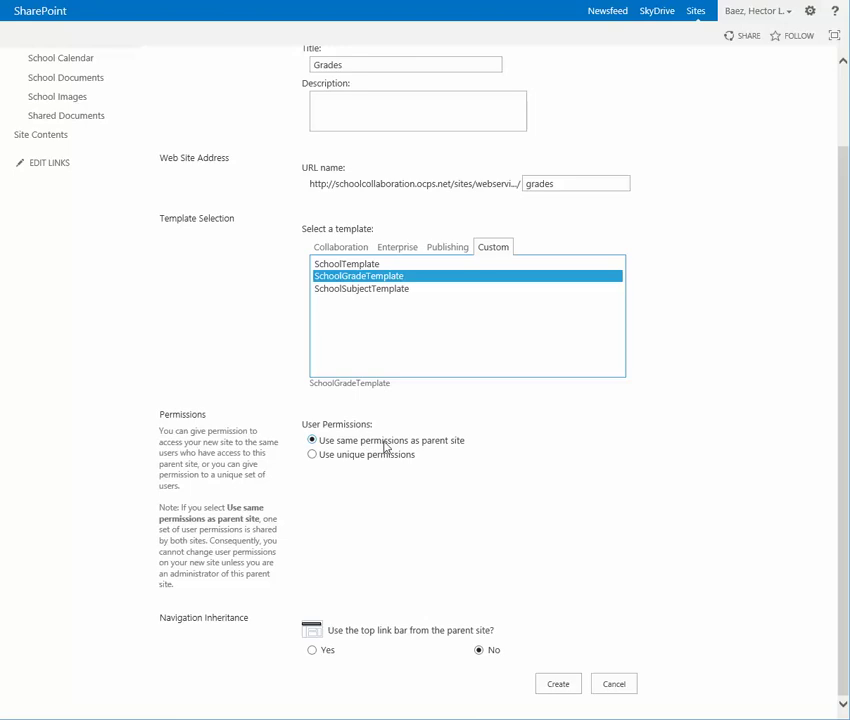
left_click(312, 651)
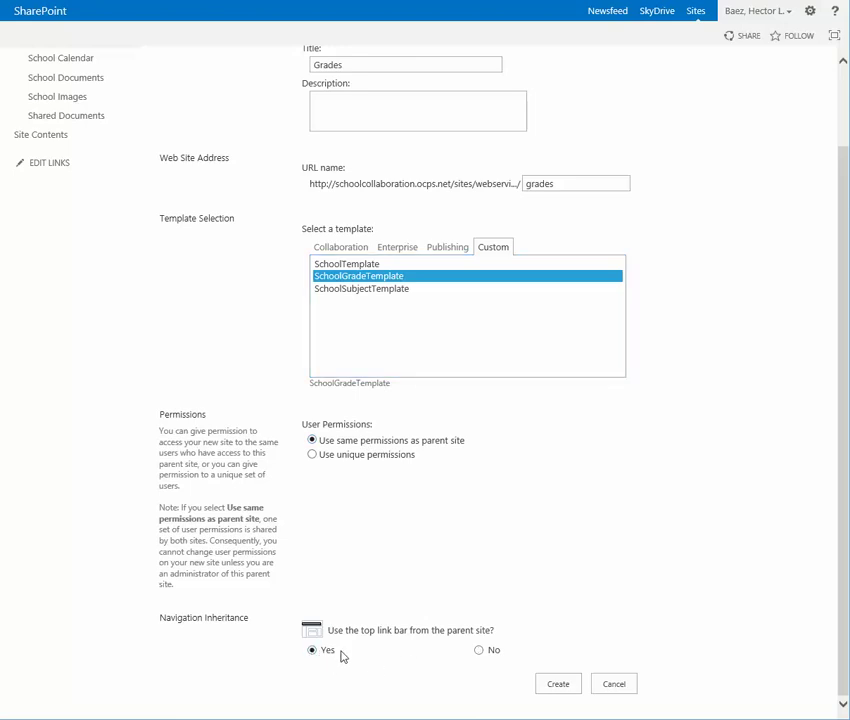
left_click(549, 686)
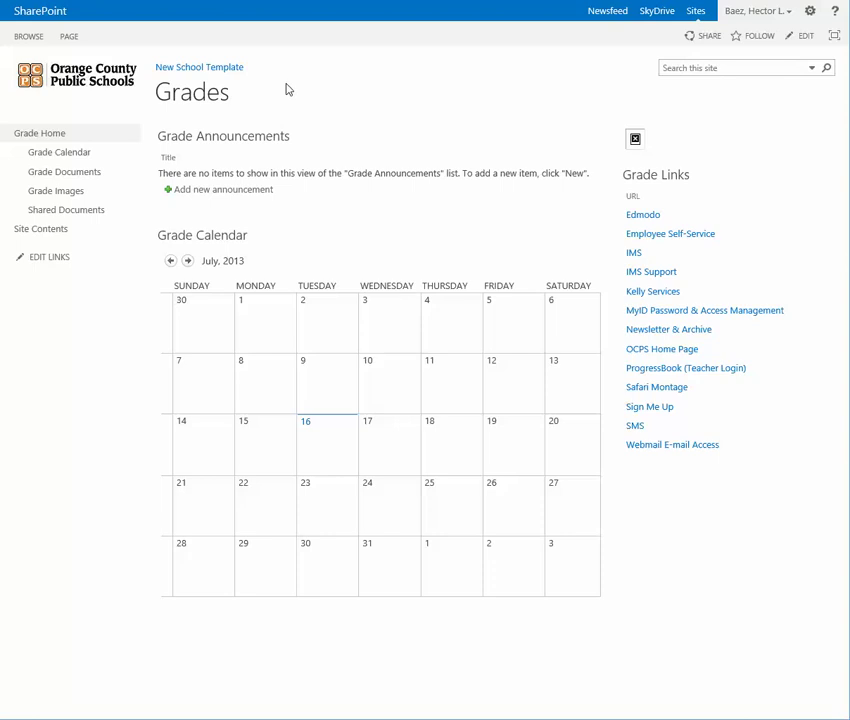
Return to the New School Template home page through its breadcrumb link.
left_click(190, 72)
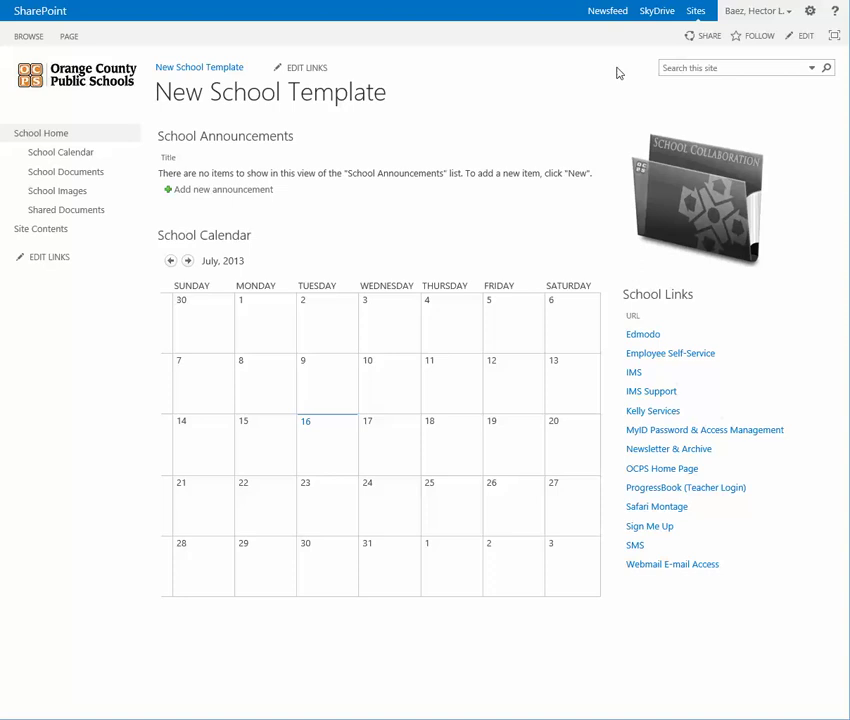
Enable Show subsites in New School Template's global navigation, save, and return home.
left_click(810, 12)
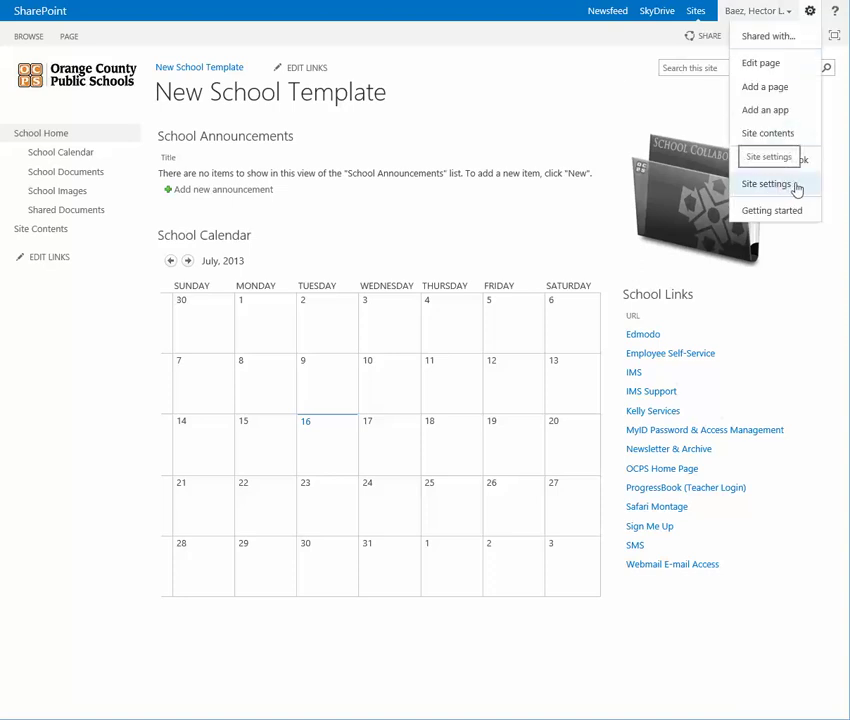
left_click(795, 187)
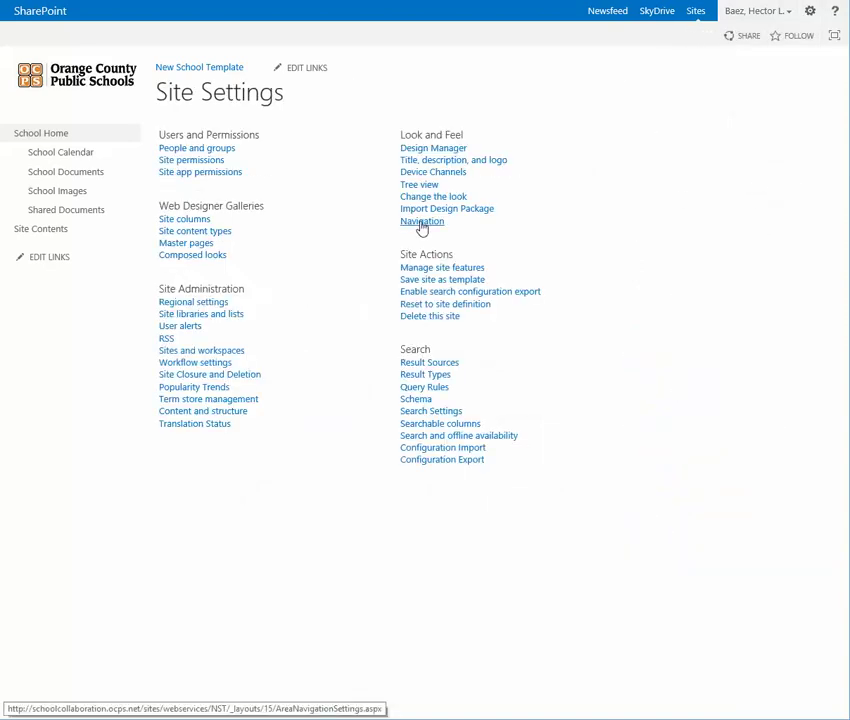
left_click(422, 222)
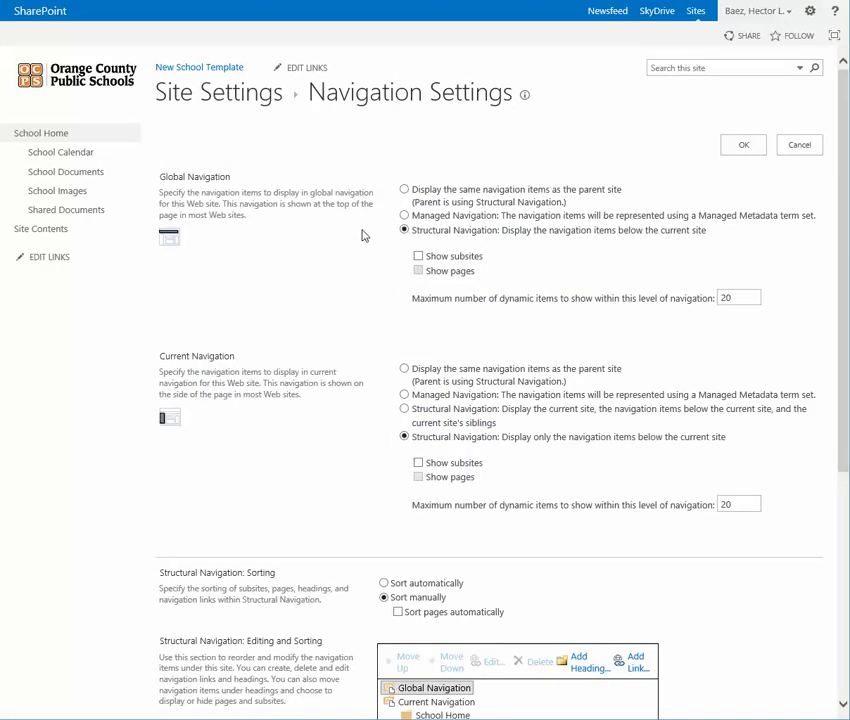
left_click(418, 257)
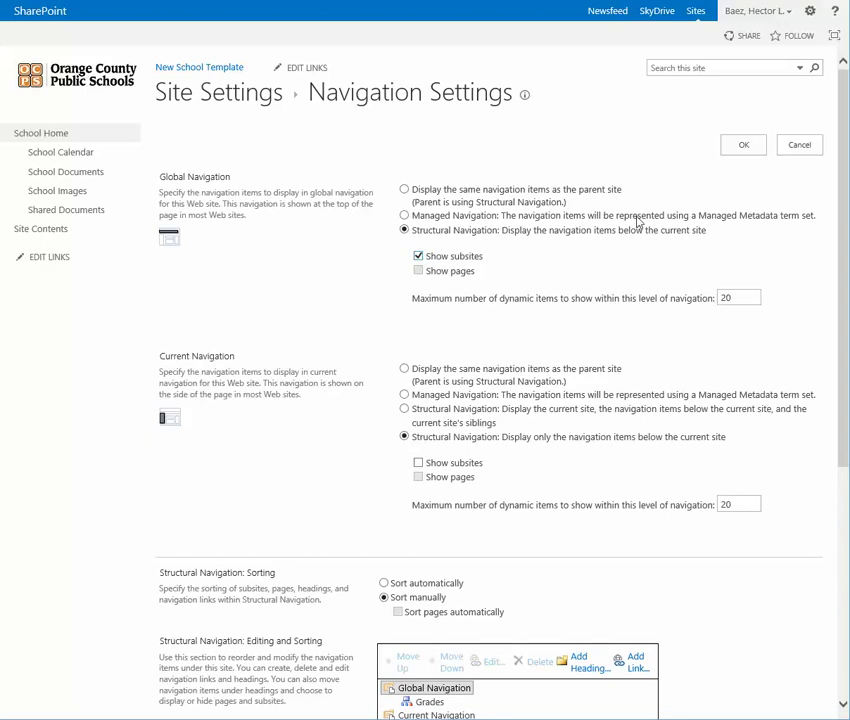
left_click(744, 148)
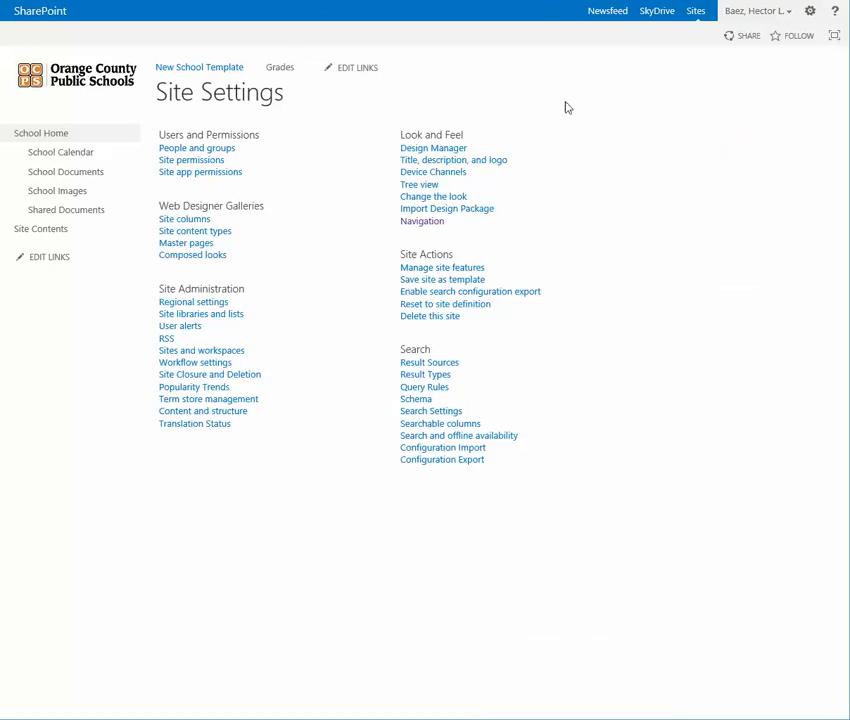
left_click(230, 70)
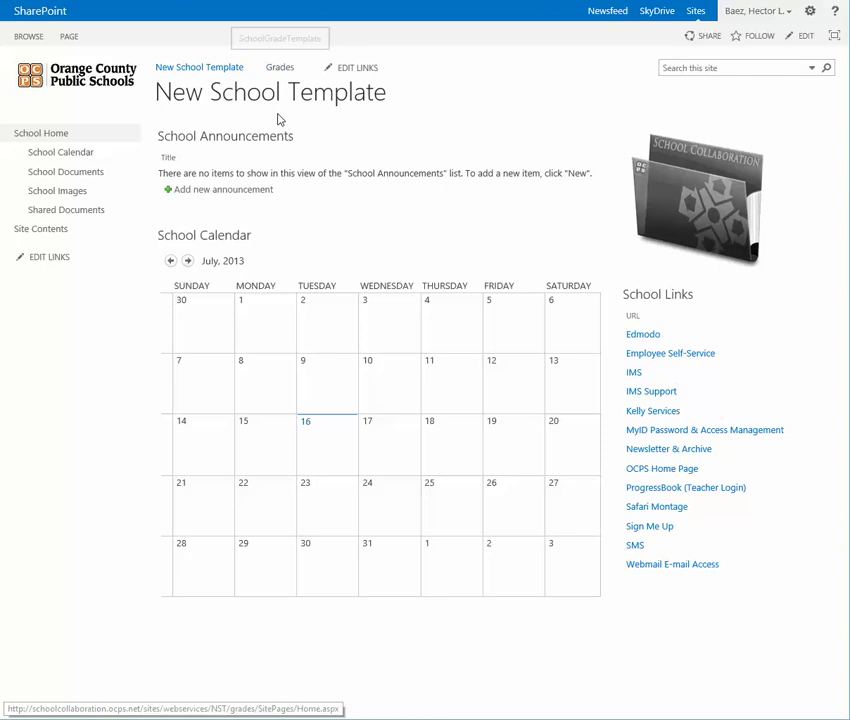
Go to Grades from the top link bar and view its Site Contents page.
left_click(278, 68)
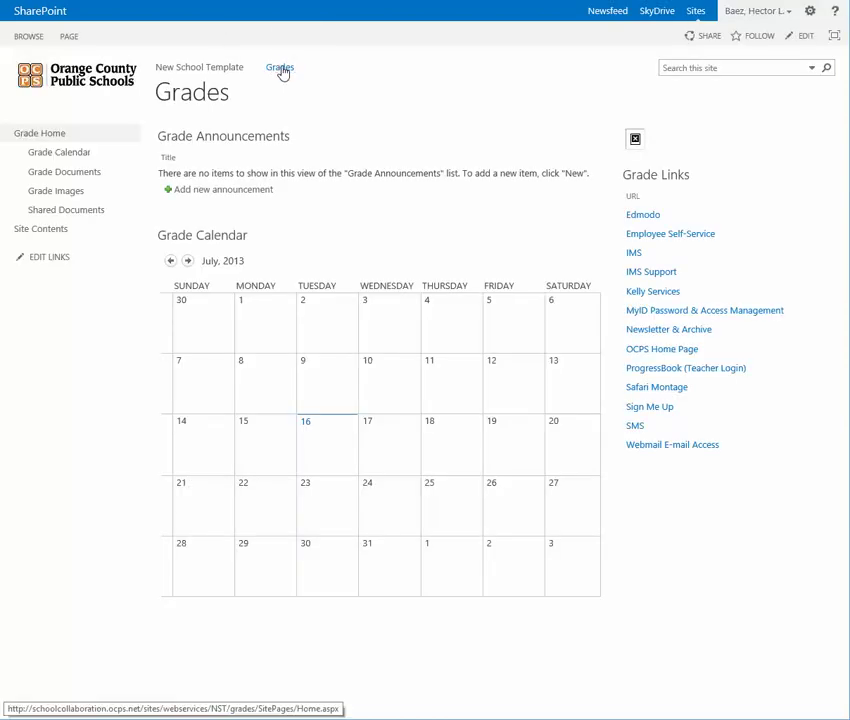
left_click(44, 236)
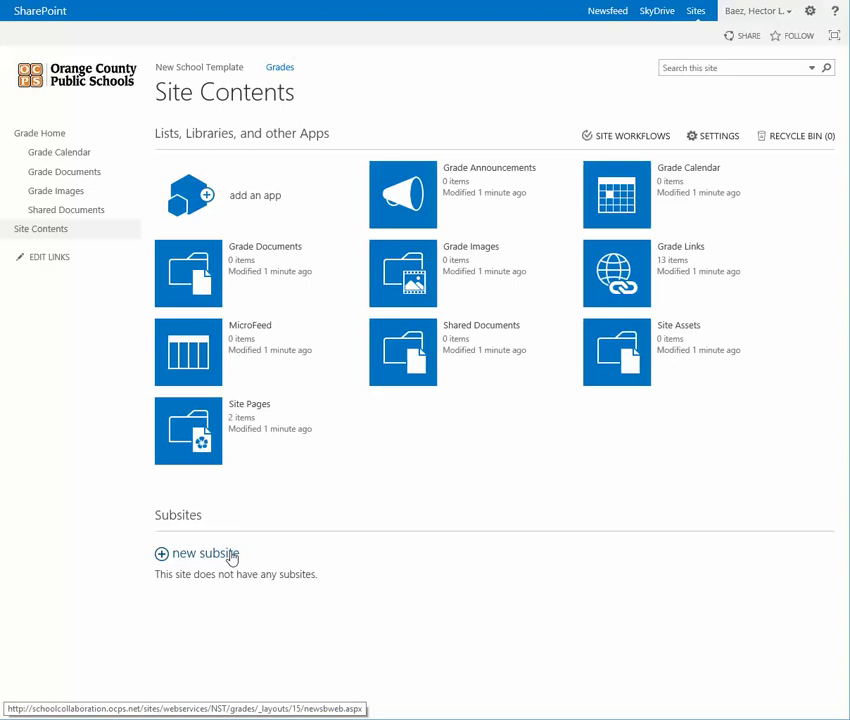
Start a new subsite under Grades titled 1st Grade with web address 1g.
left_click(231, 556)
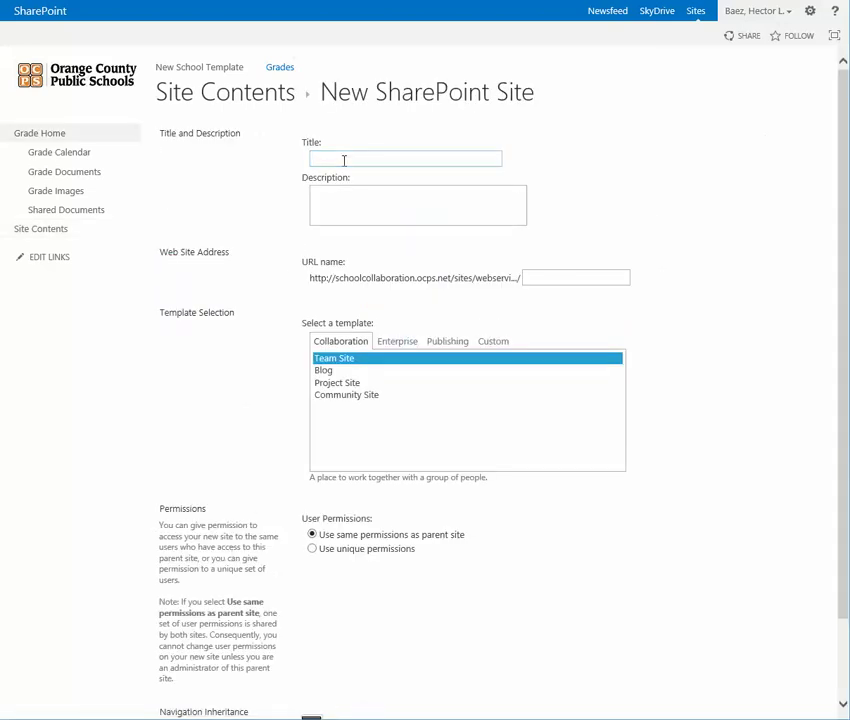
type("I")
type("e")
key("Tab")
key("Tab")
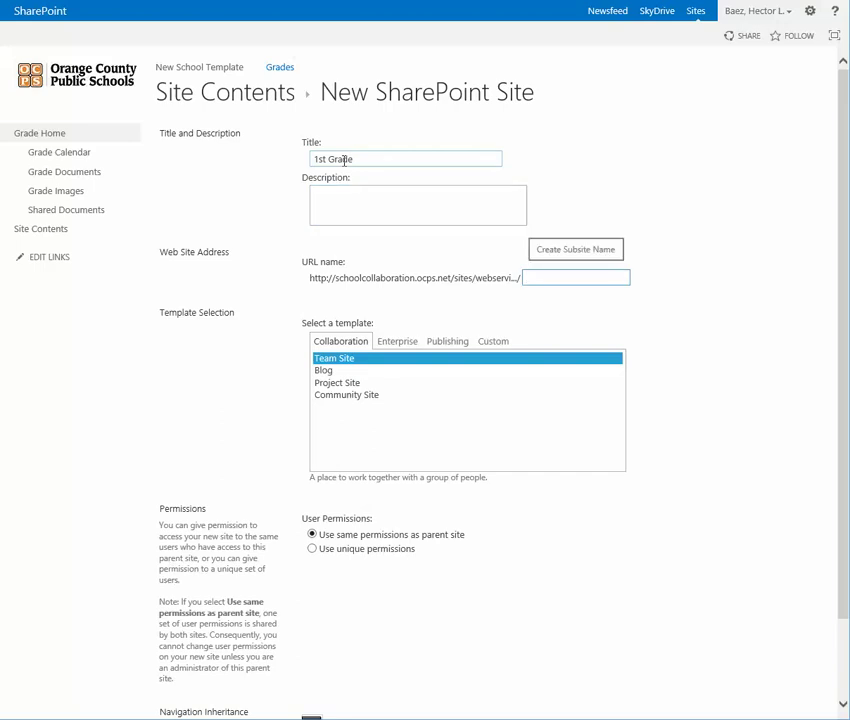
type("1g")
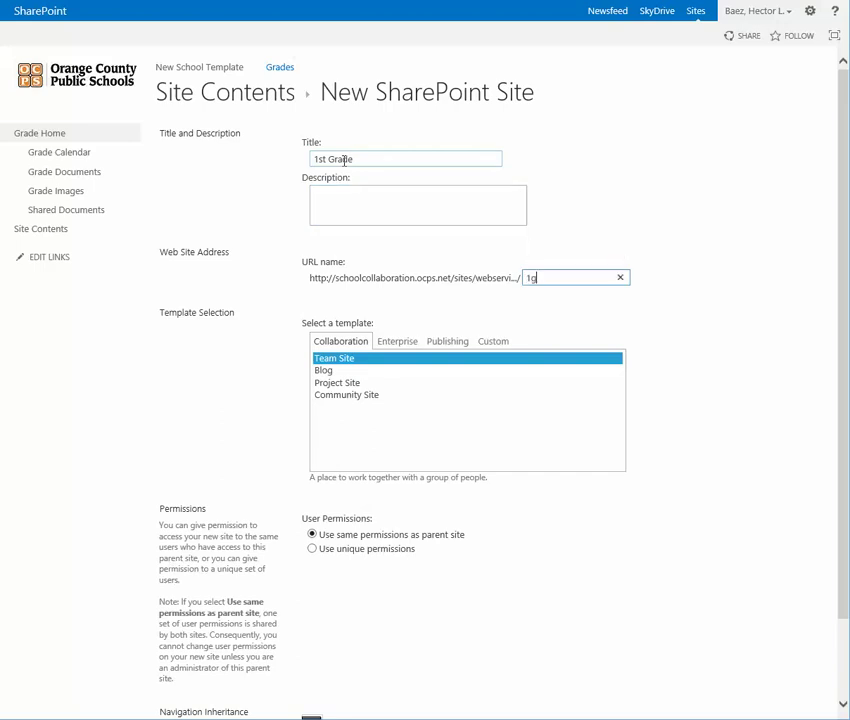
Pick the custom SchoolGradeTemplate and inherit the parent site's top link bar.
left_click(493, 343)
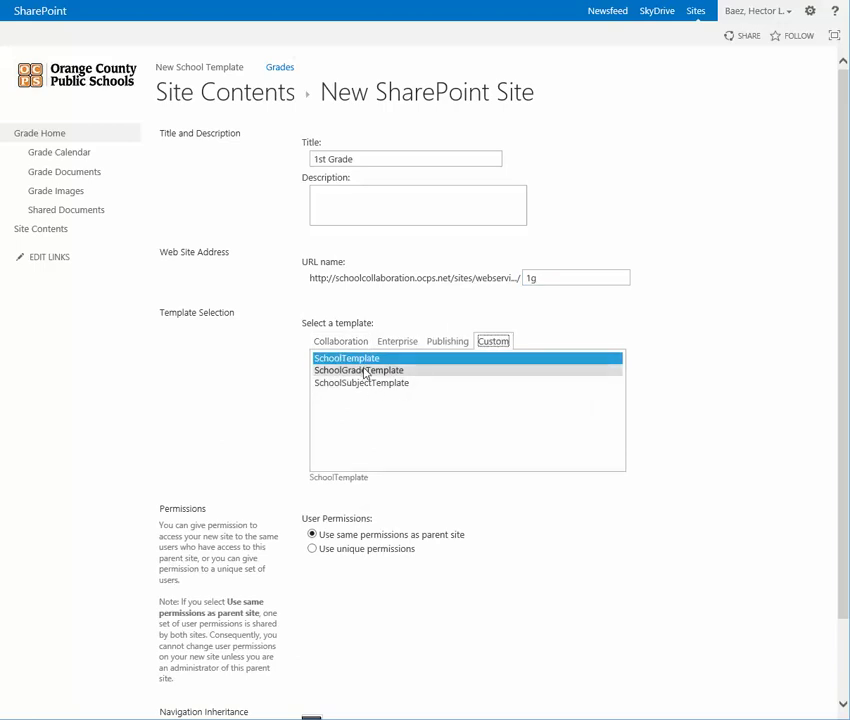
left_click(357, 372)
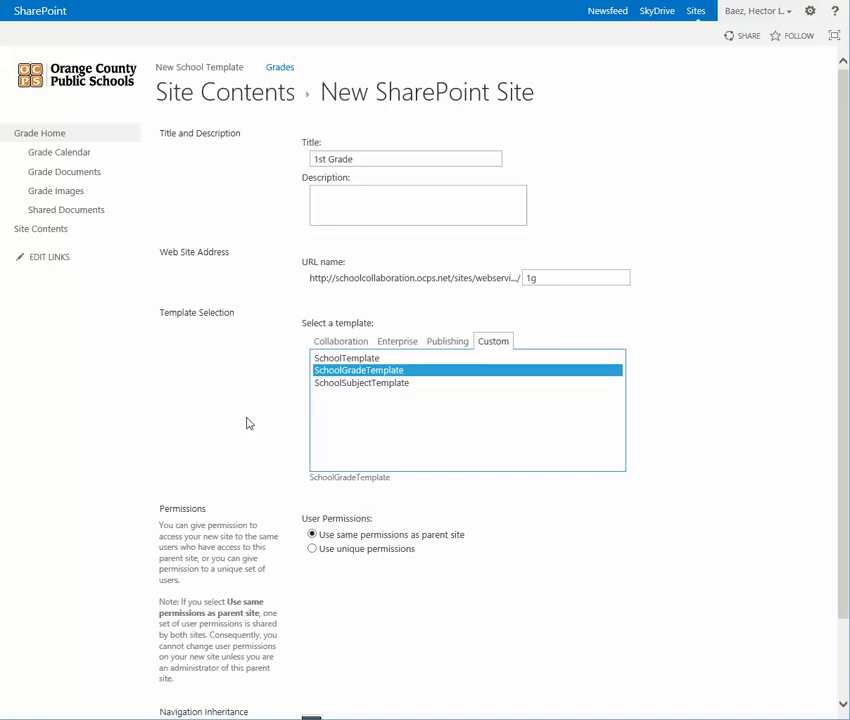
scroll(250, 425, "down", 3)
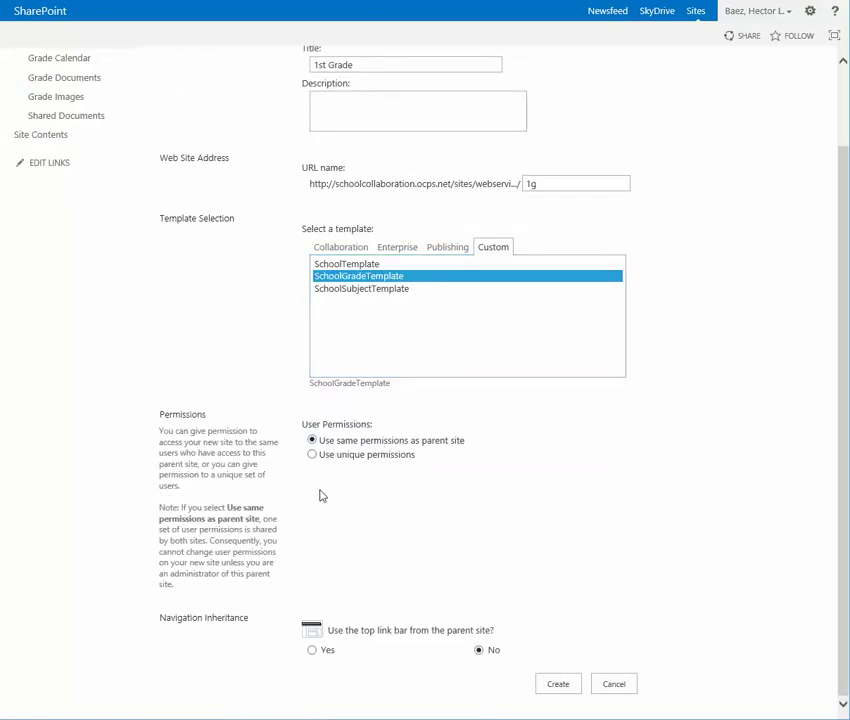
left_click(312, 651)
Create the 1st Grade site, then return to Grades through the breadcrumb.
left_click(556, 688)
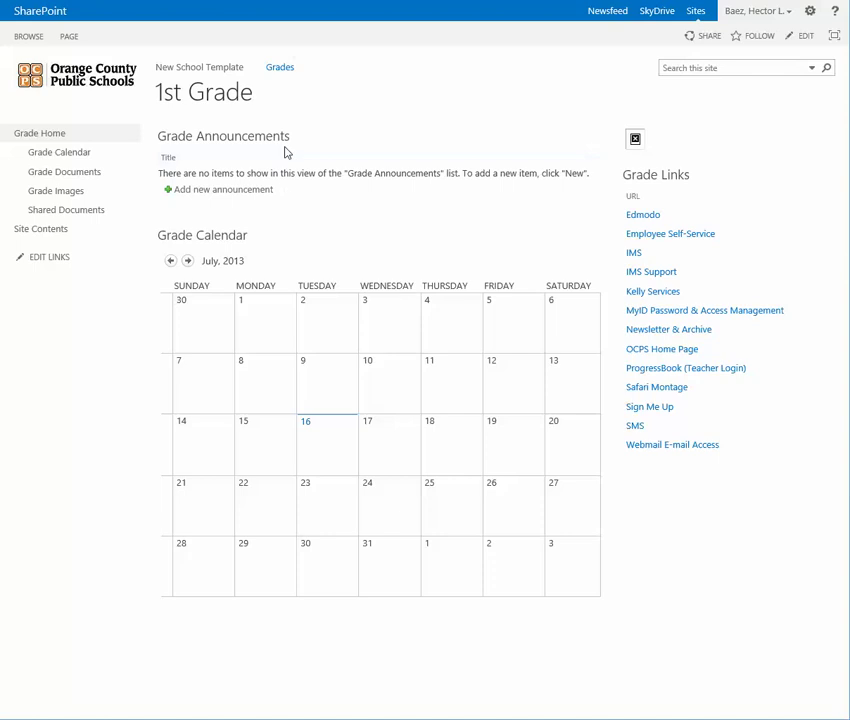
left_click(280, 68)
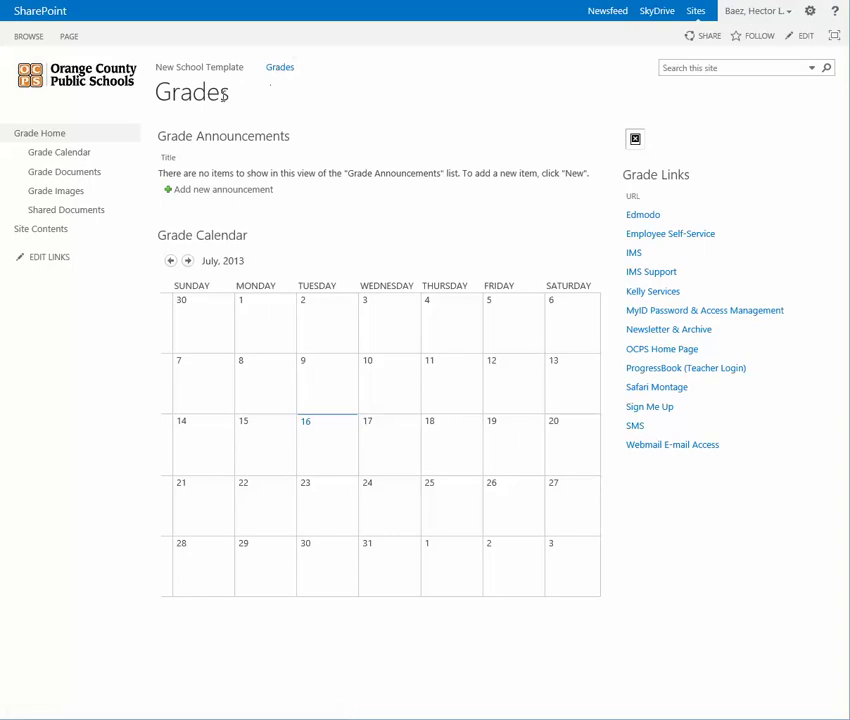
Enable Show subsites in the Grades site's global navigation settings and save.
left_click(810, 12)
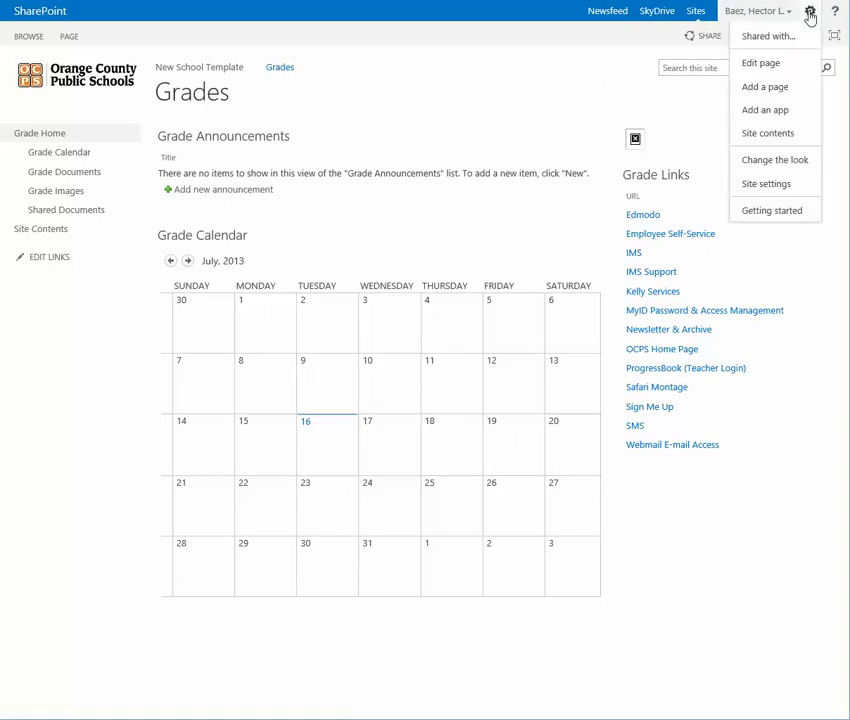
left_click(765, 185)
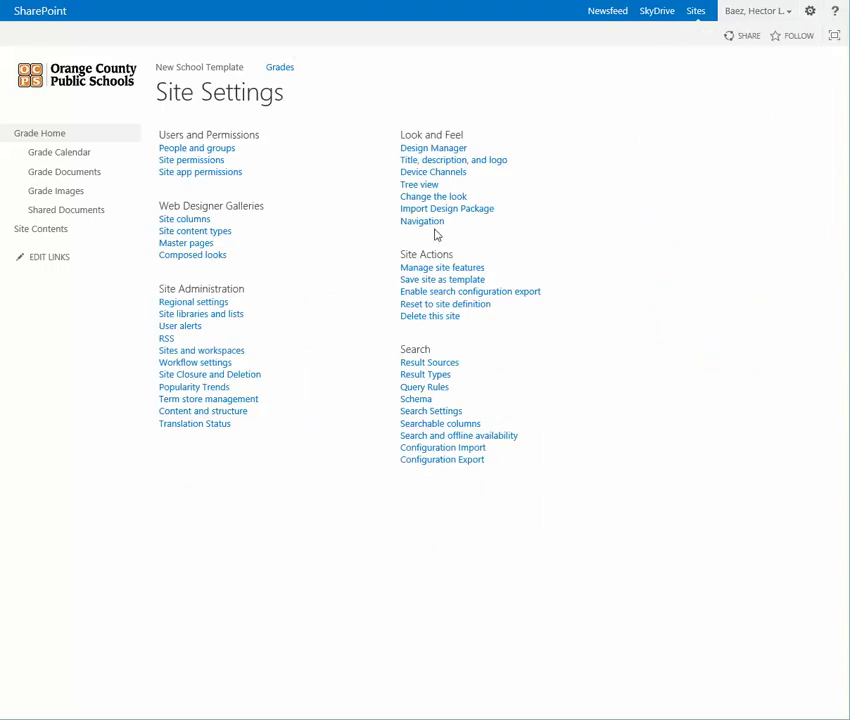
left_click(426, 230)
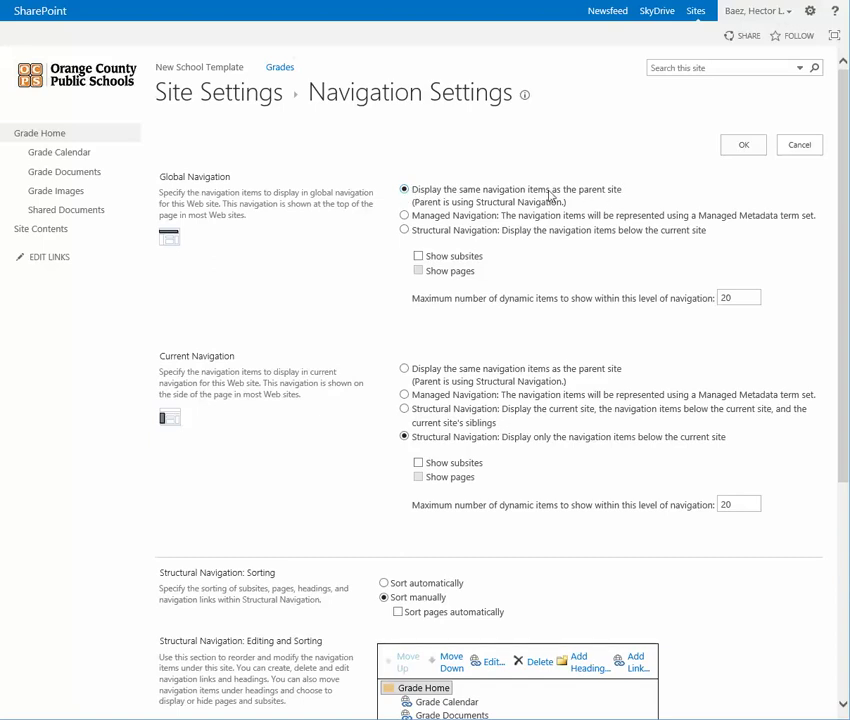
left_click(419, 257)
left_click(743, 147)
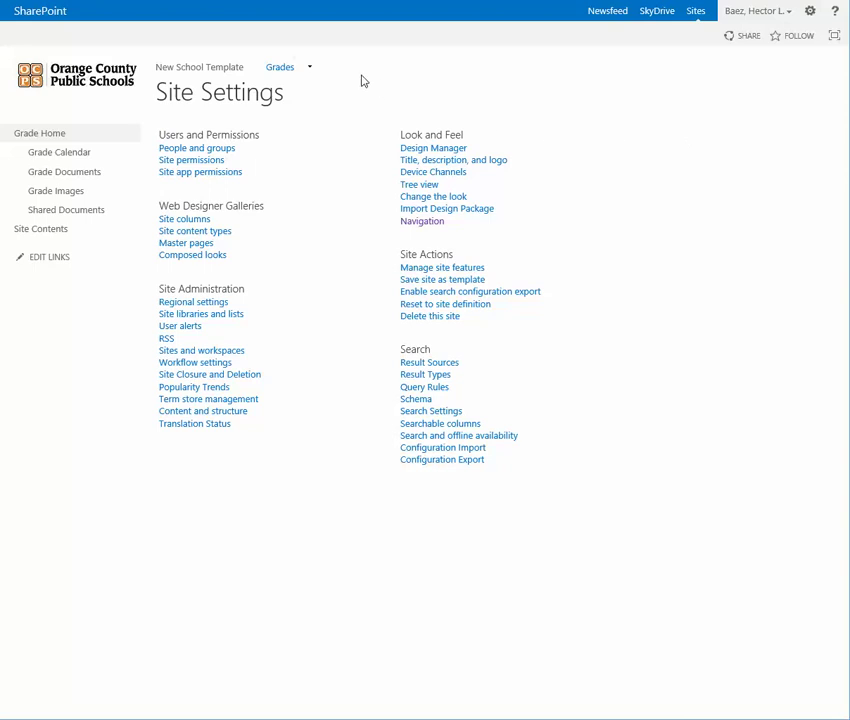
Open Grades from the top link bar, whose menu now lists 1st Grade.
left_click(283, 69)
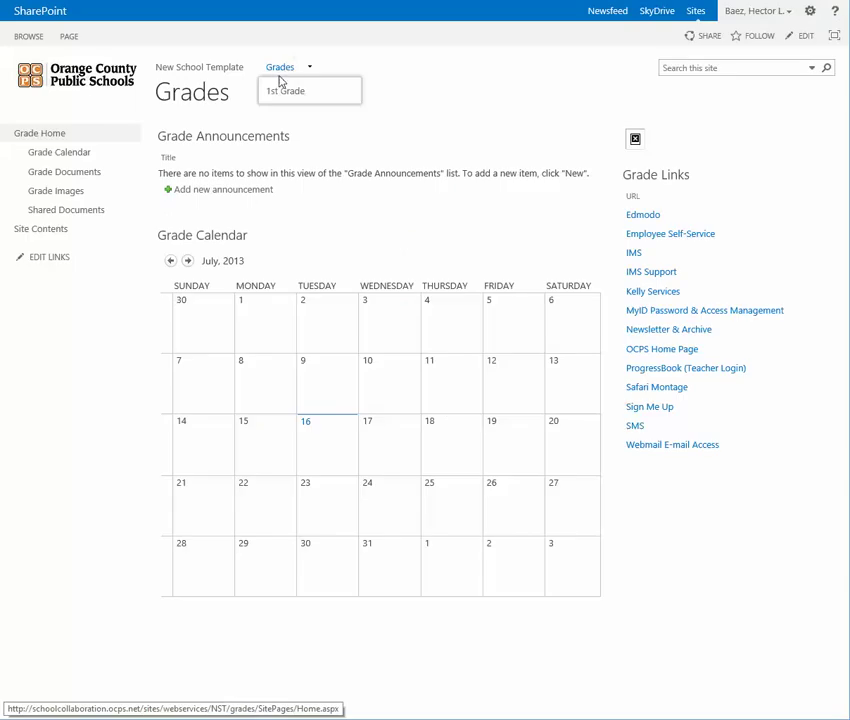